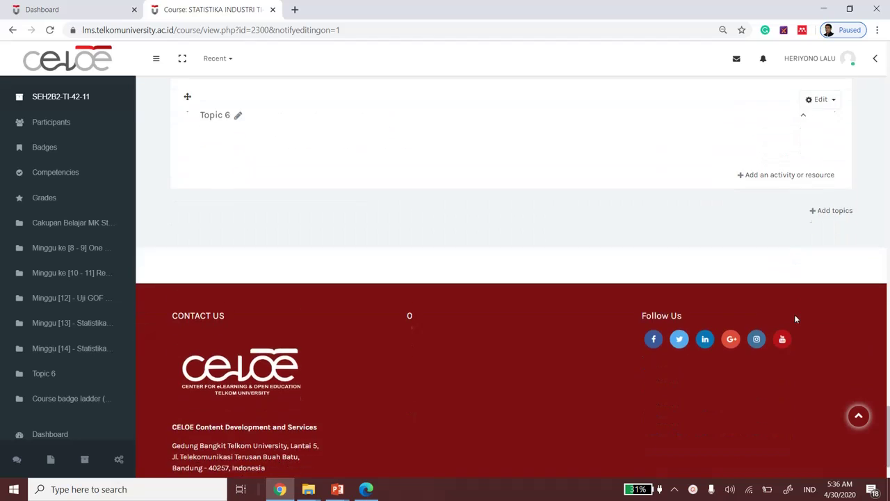
Add a new Assignment activity to Topic 6 of the course.
{"action": "scroll", "coordinate": [794, 315], "scroll_direction": "up", "scroll_amount": 2}
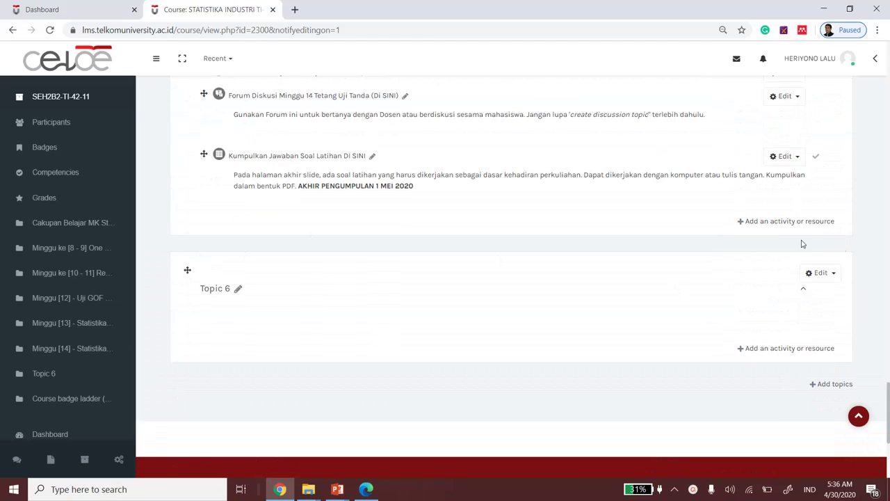
{"action": "left_click", "coordinate": [797, 353]}
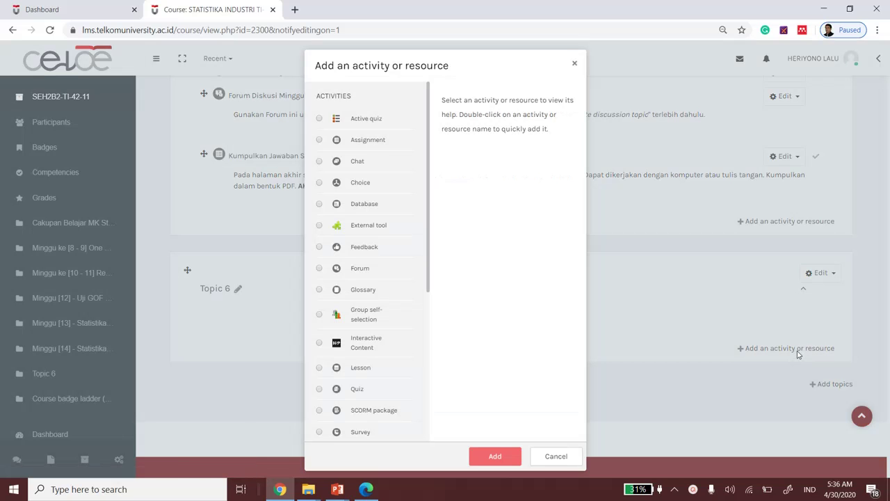
{"action": "left_click", "coordinate": [337, 142]}
{"action": "left_click", "coordinate": [502, 459]}
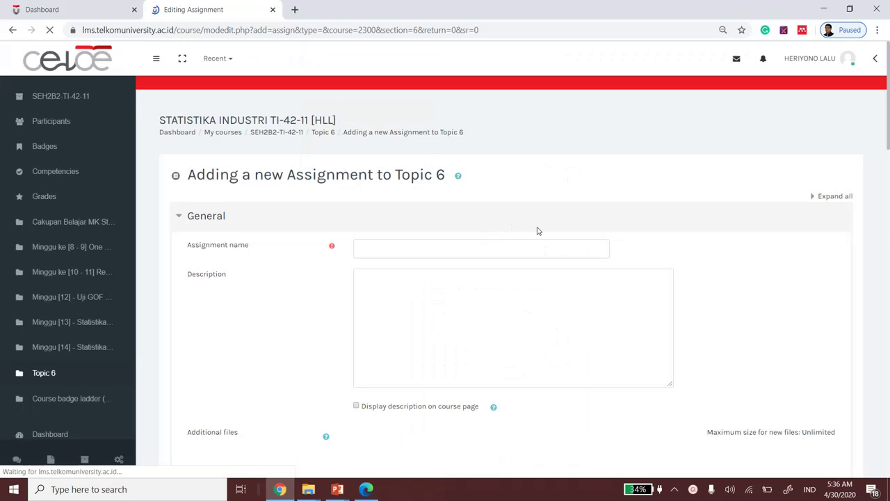
Name the assignment "Ujian Akhir" and enter the description "Kerjakan soal sesuai deskripsi tugas (download)".
{"action": "scroll", "coordinate": [537, 231], "scroll_direction": "down", "scroll_amount": 1}
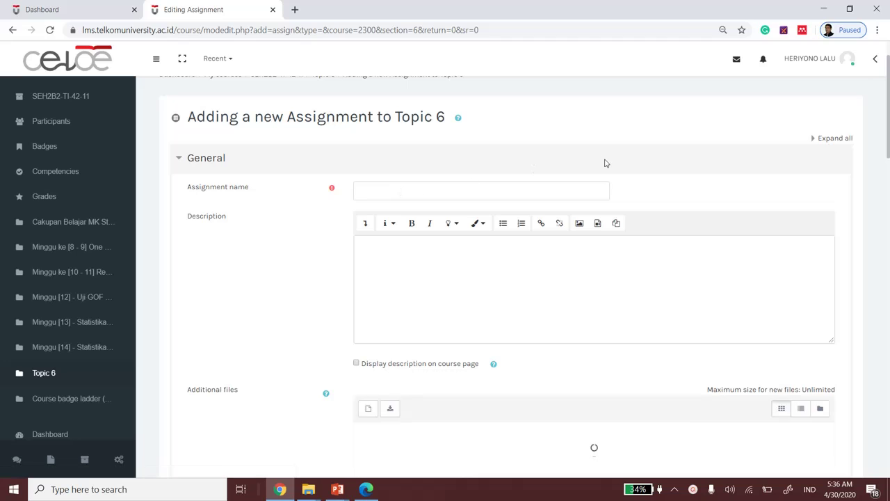
{"action": "scroll", "coordinate": [605, 162], "scroll_direction": "down", "scroll_amount": 1}
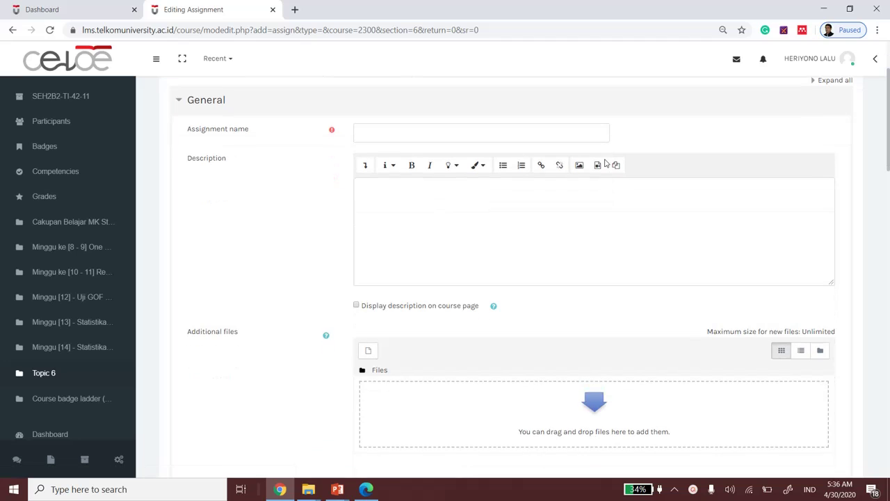
{"action": "left_click", "coordinate": [394, 133]}
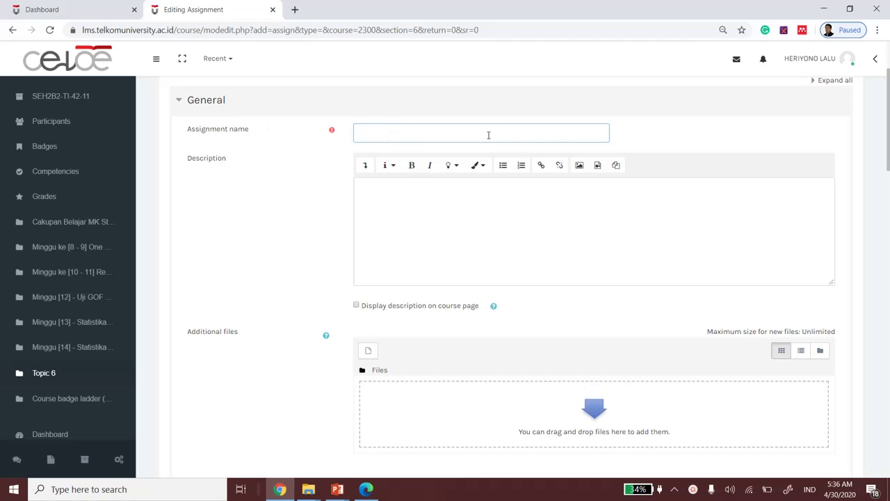
{"action": "type", "text": "Ujian "}
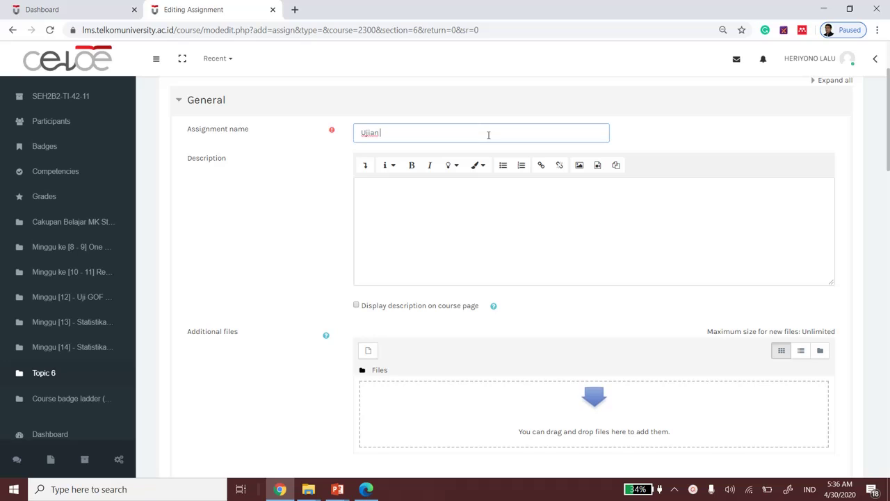
{"action": "type", "text": "Akhir"}
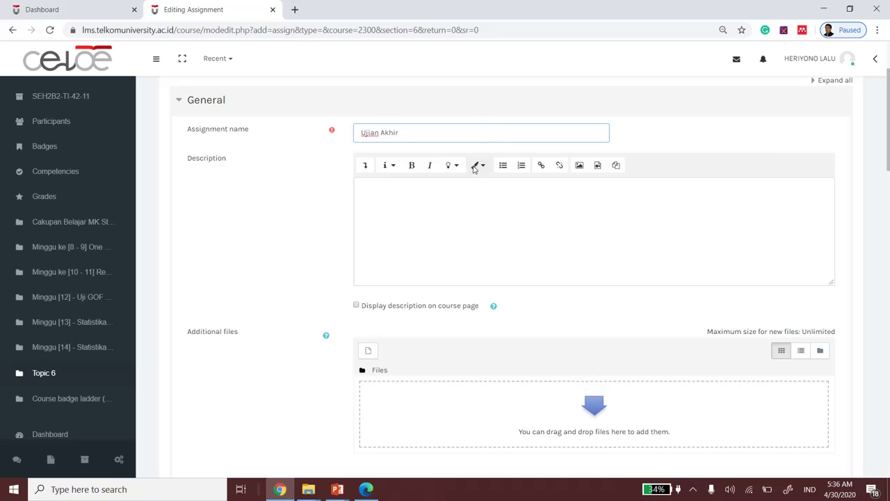
{"action": "left_click", "coordinate": [435, 190]}
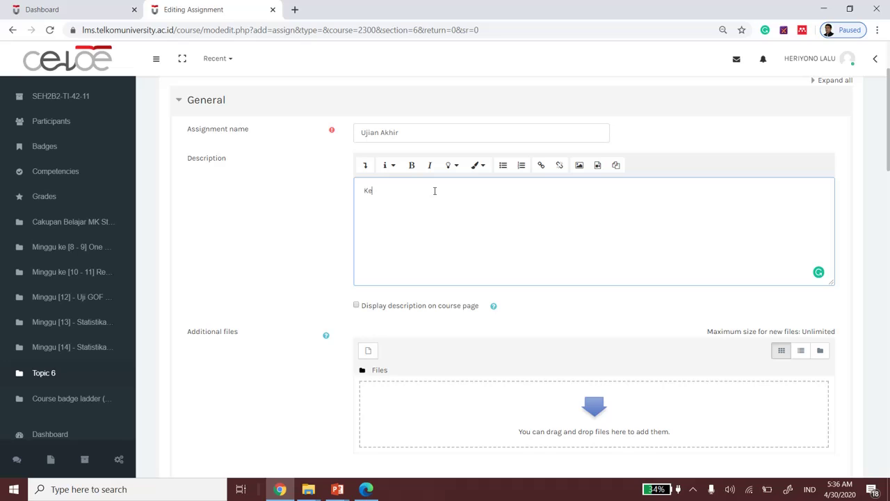
{"action": "type", "text": "Kerjakan soal sesuai deskripsi tugas (download"}
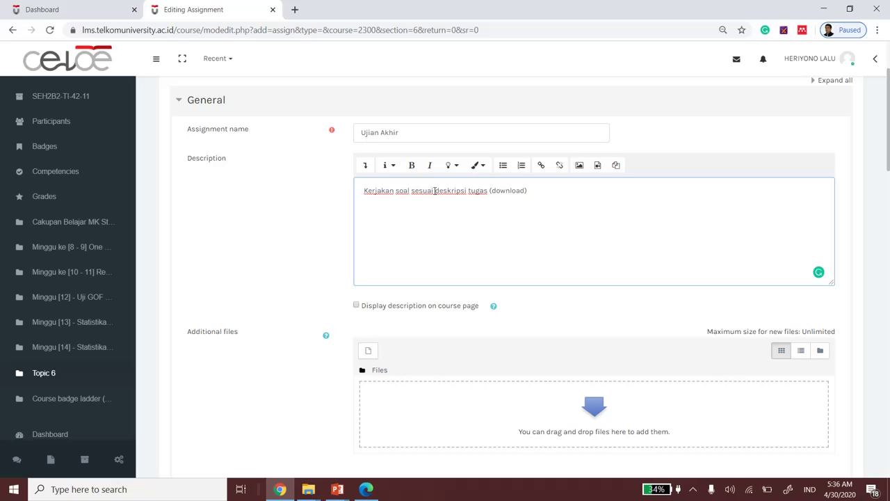
Upload the Question Paper PDF from the Desktop to the assignment's additional files.
{"action": "scroll", "coordinate": [432, 253], "scroll_direction": "down", "scroll_amount": 2}
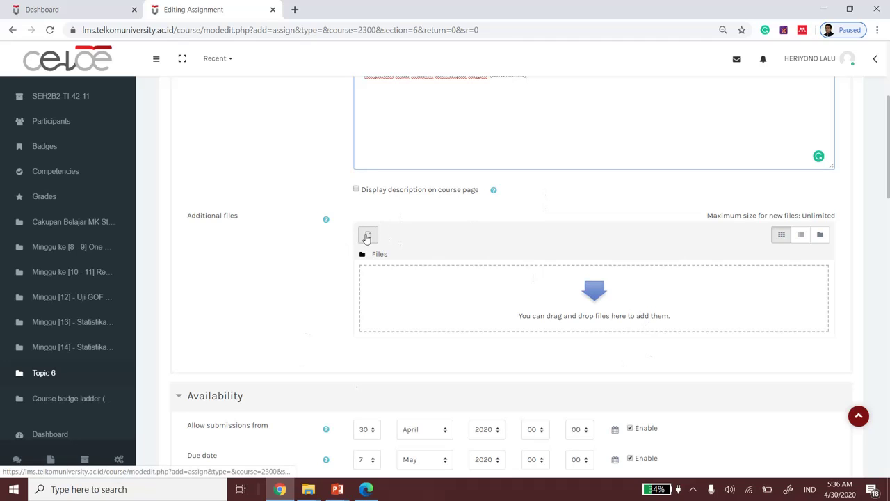
{"action": "left_click", "coordinate": [368, 234]}
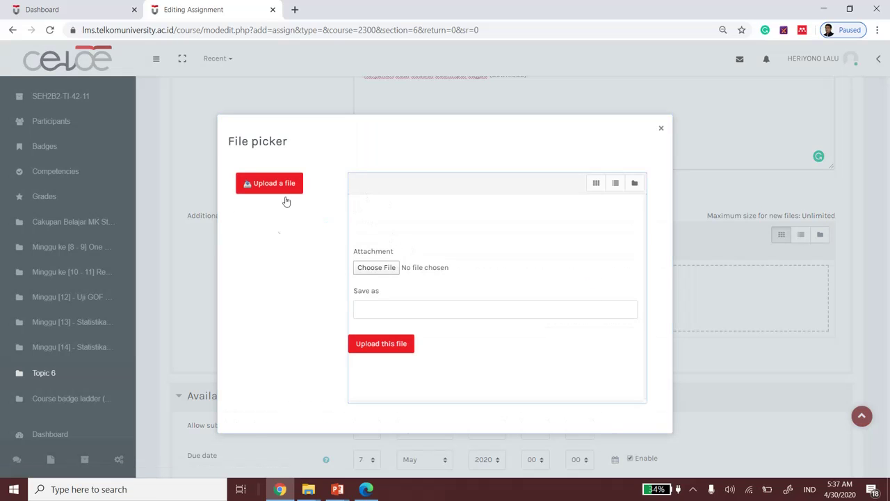
{"action": "left_click", "coordinate": [383, 267]}
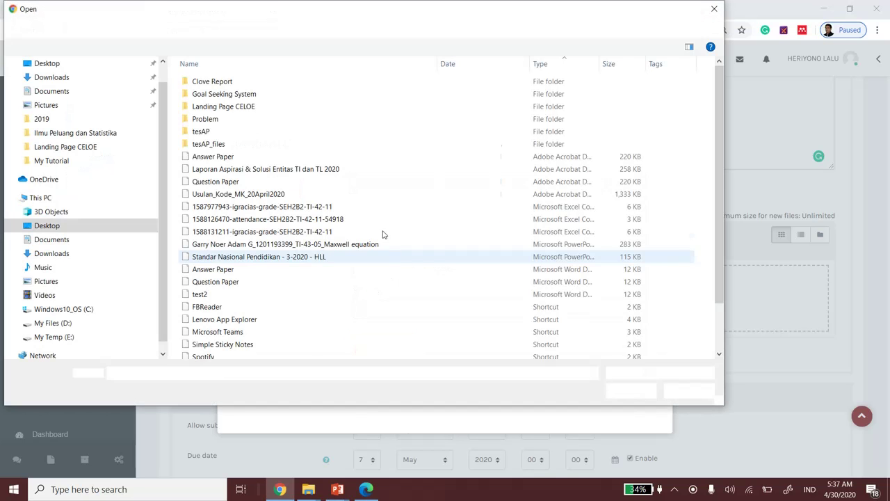
{"action": "left_click", "coordinate": [243, 182]}
{"action": "left_click", "coordinate": [630, 391]}
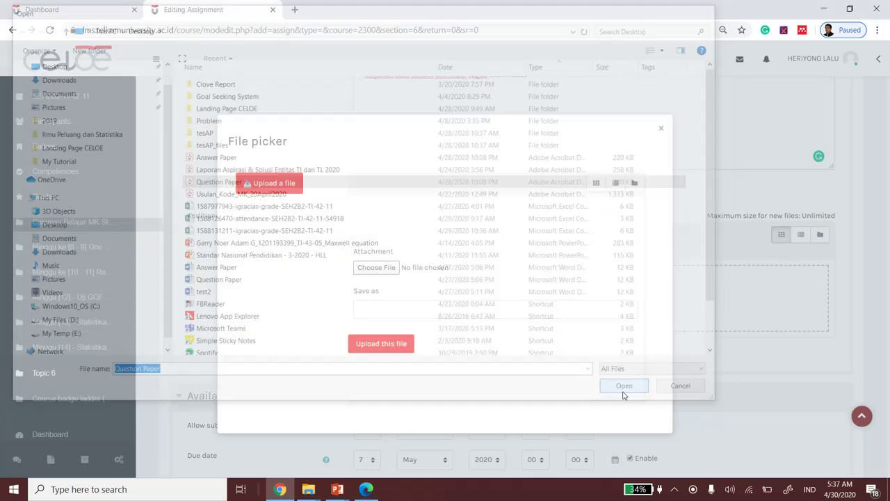
{"action": "left_click", "coordinate": [405, 341]}
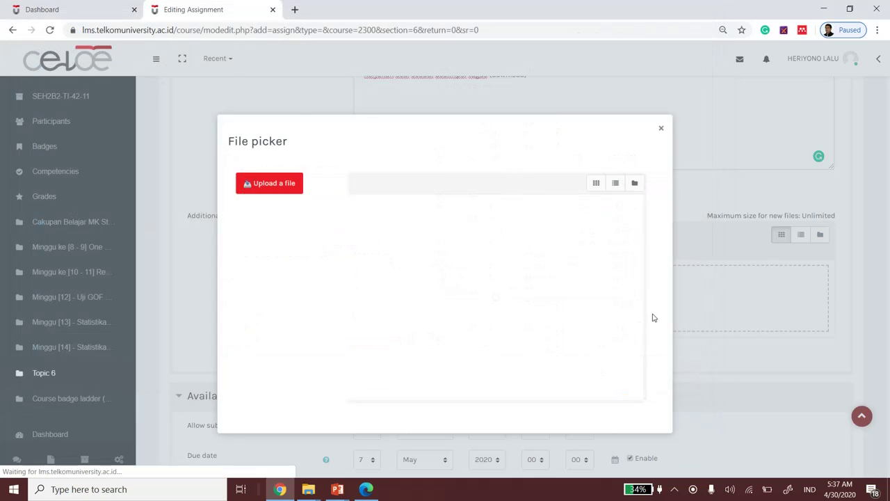
Enable the cut-off date in the assignment's availability settings, keeping the submission start date enabled.
{"action": "scroll", "coordinate": [621, 283], "scroll_direction": "down", "scroll_amount": 2}
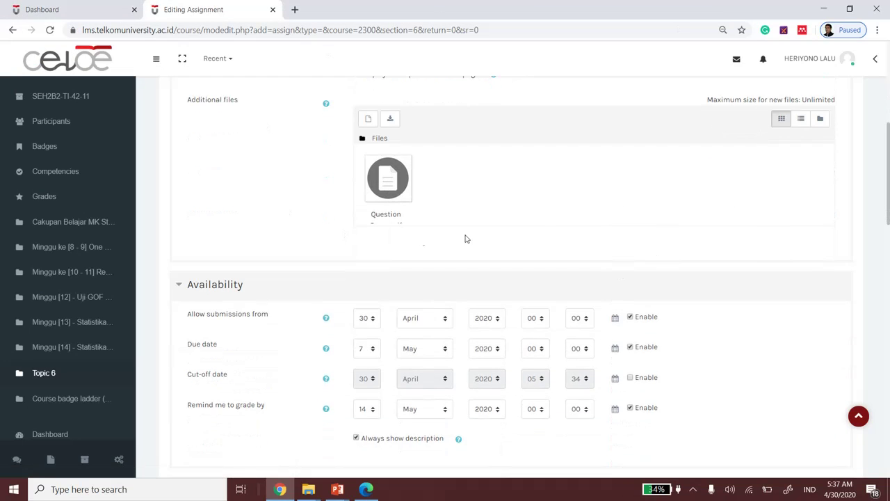
{"action": "scroll", "coordinate": [582, 179], "scroll_direction": "up", "scroll_amount": 3}
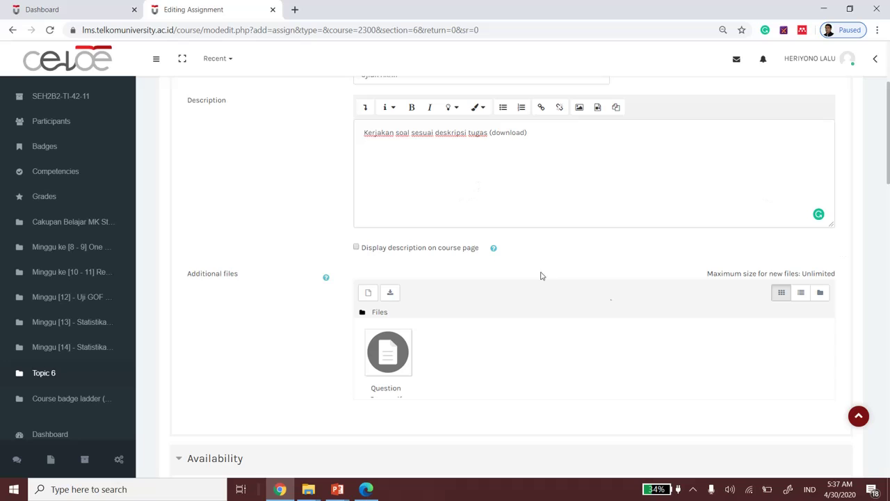
{"action": "scroll", "coordinate": [637, 295], "scroll_direction": "down", "scroll_amount": 2}
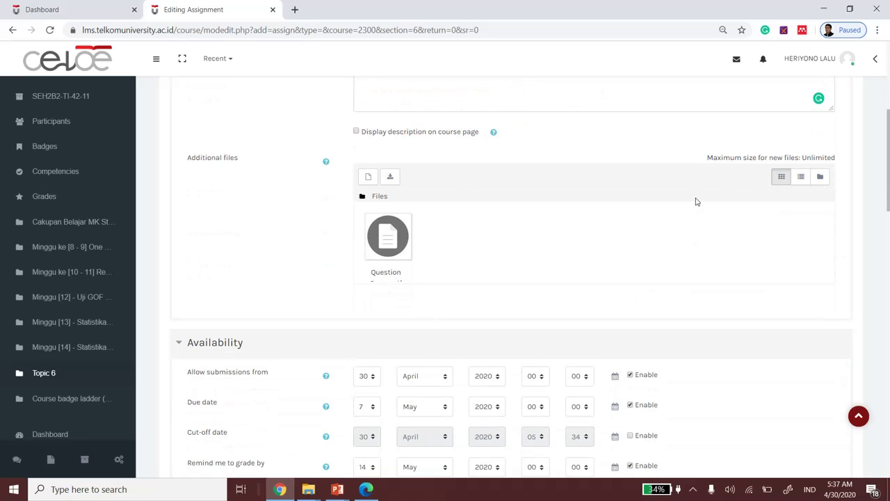
{"action": "scroll", "coordinate": [716, 188], "scroll_direction": "down", "scroll_amount": 1}
{"action": "scroll", "coordinate": [636, 207], "scroll_direction": "down", "scroll_amount": 1}
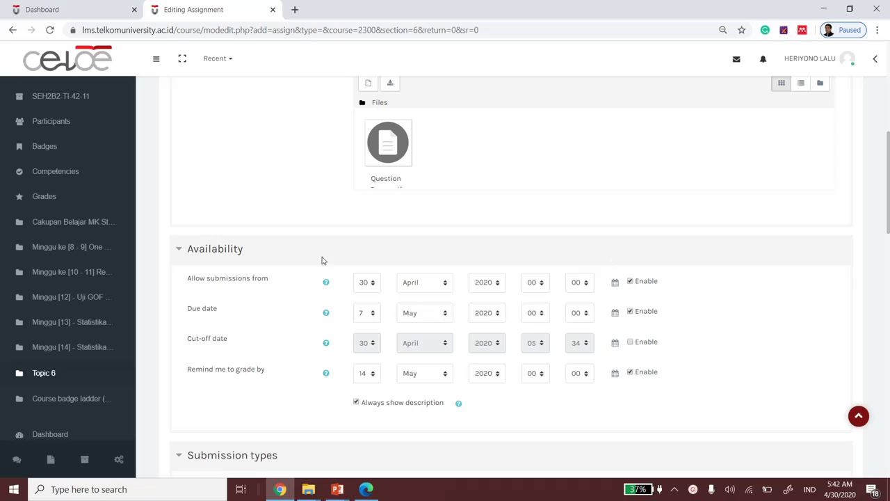
{"action": "left_click", "coordinate": [630, 282]}
{"action": "left_click", "coordinate": [630, 281]}
{"action": "left_click", "coordinate": [630, 342]}
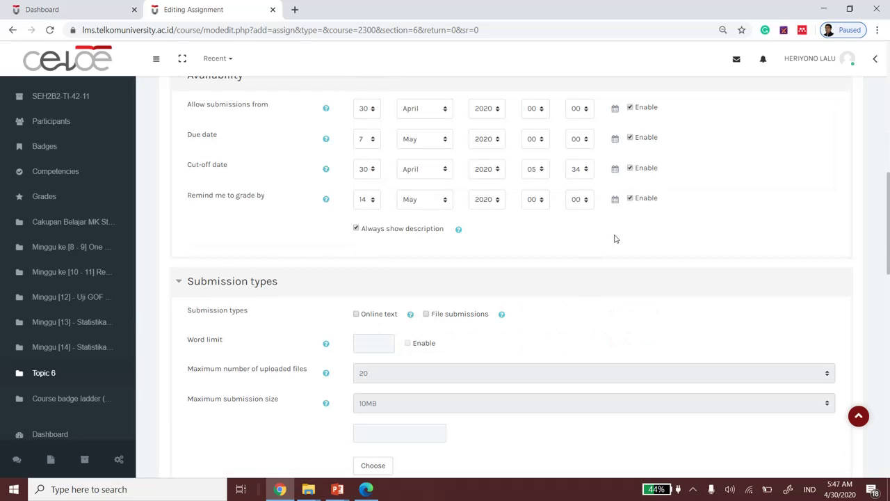
Try the Online text and File submissions types separately and together, and leave both cleared.
{"action": "scroll", "coordinate": [614, 239], "scroll_direction": "down", "scroll_amount": 2}
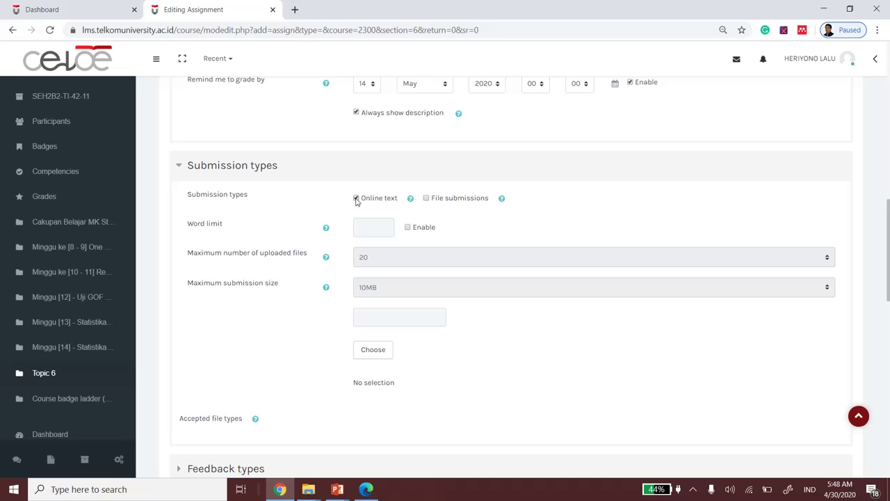
{"action": "left_click", "coordinate": [356, 199]}
{"action": "left_click", "coordinate": [427, 199]}
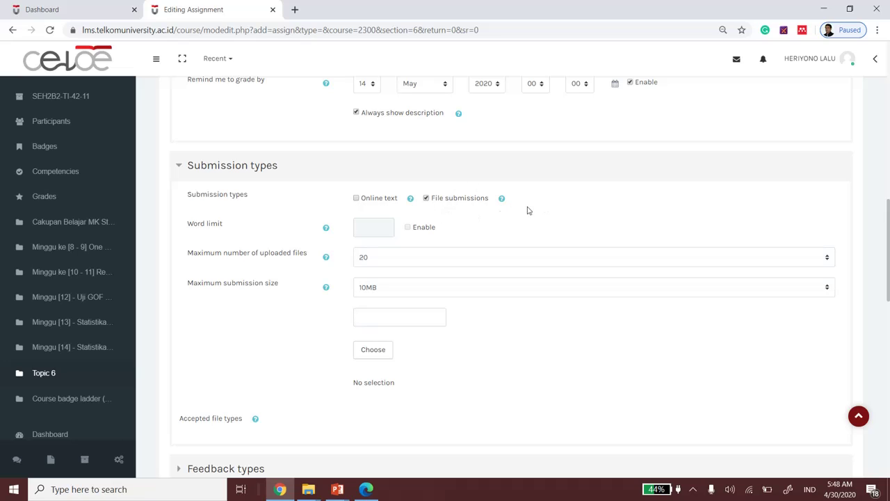
{"action": "left_click", "coordinate": [426, 198]}
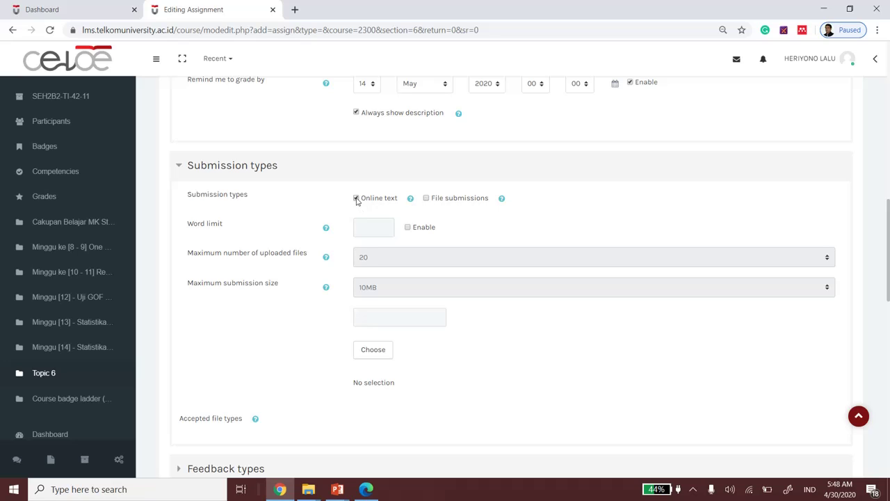
{"action": "left_click", "coordinate": [426, 199]}
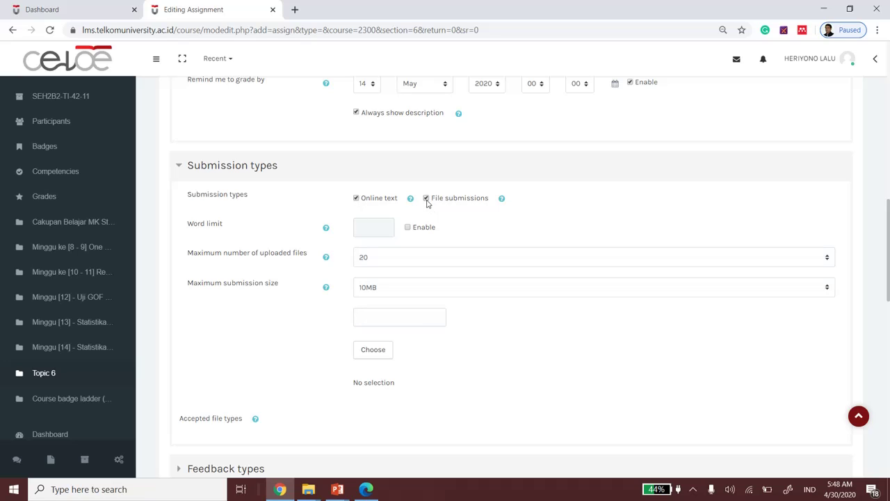
{"action": "left_click", "coordinate": [427, 199]}
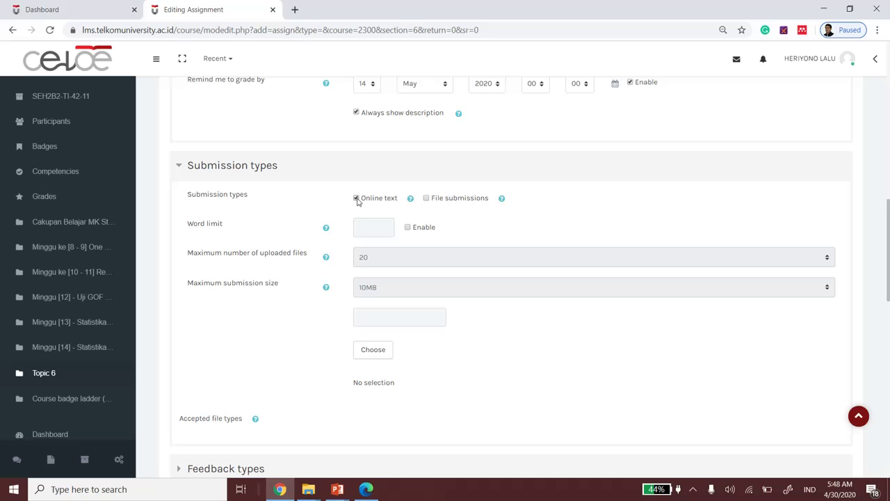
{"action": "left_click", "coordinate": [357, 199]}
{"action": "scroll", "coordinate": [489, 214], "scroll_direction": "down", "scroll_amount": 1}
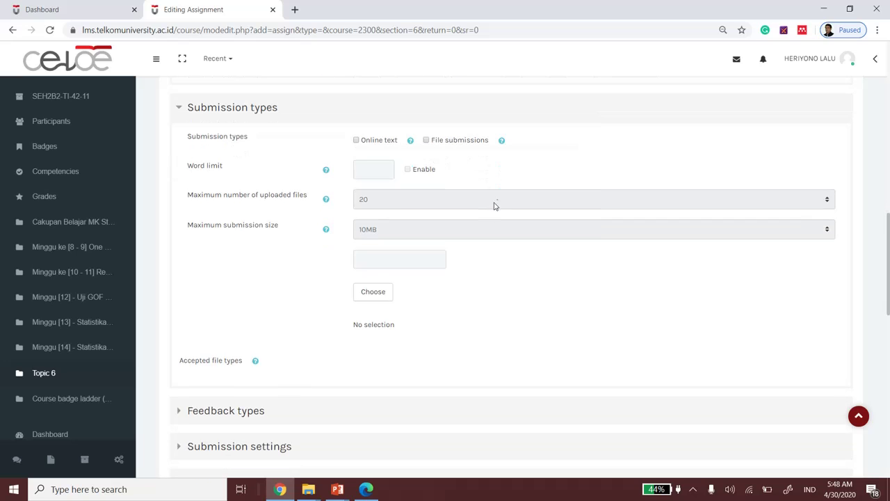
Enable File submissions with a maximum of 1 uploaded file and a maximum submission size of 10MB.
{"action": "left_click", "coordinate": [427, 141]}
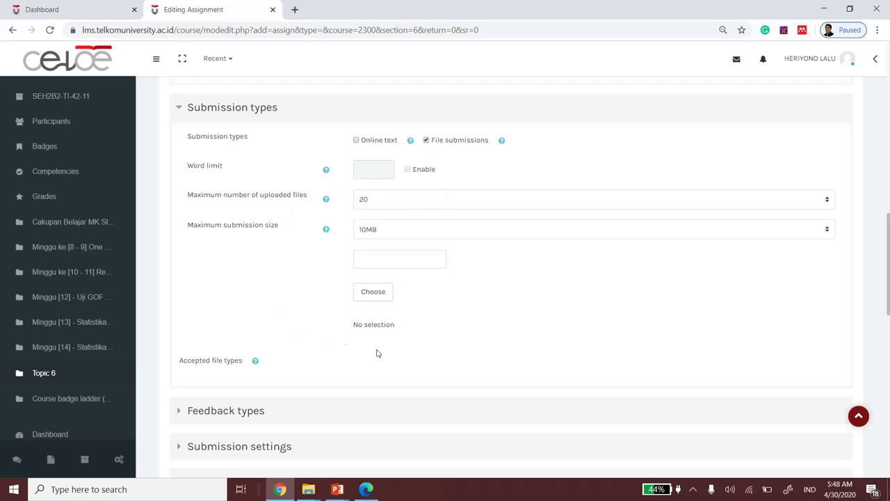
{"action": "left_click", "coordinate": [410, 202]}
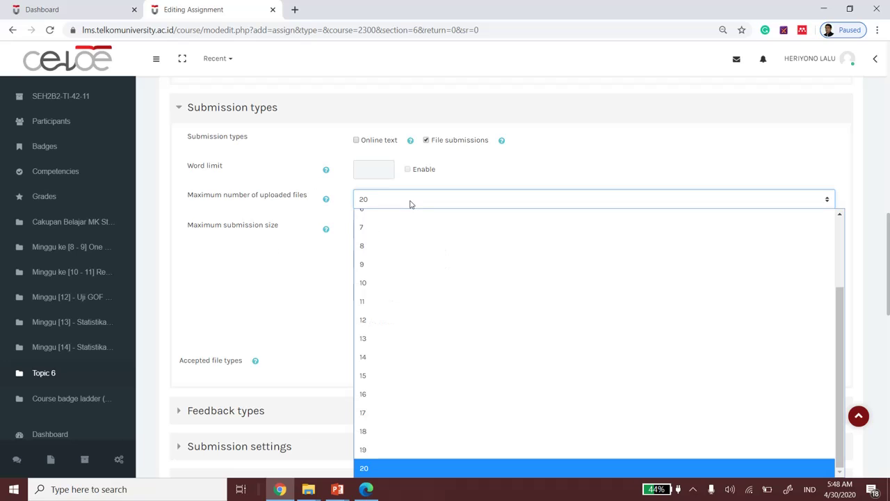
{"action": "scroll", "coordinate": [413, 254], "scroll_direction": "up", "scroll_amount": 5}
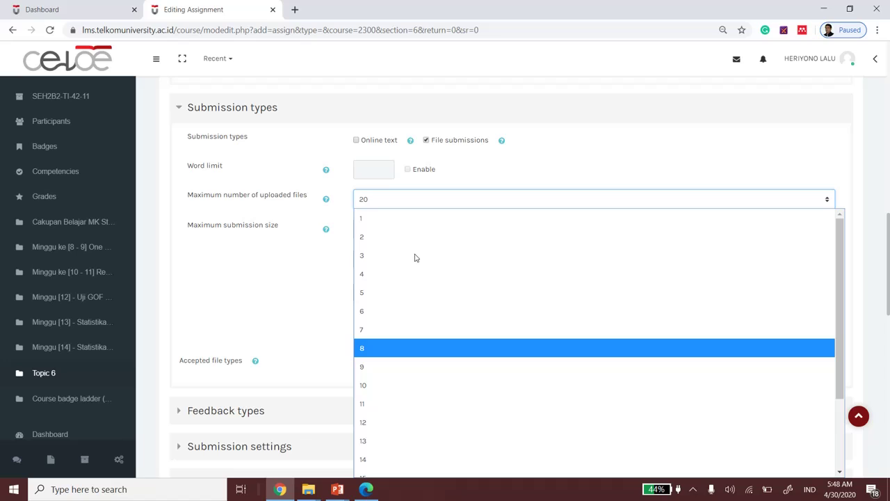
{"action": "left_click", "coordinate": [366, 220]}
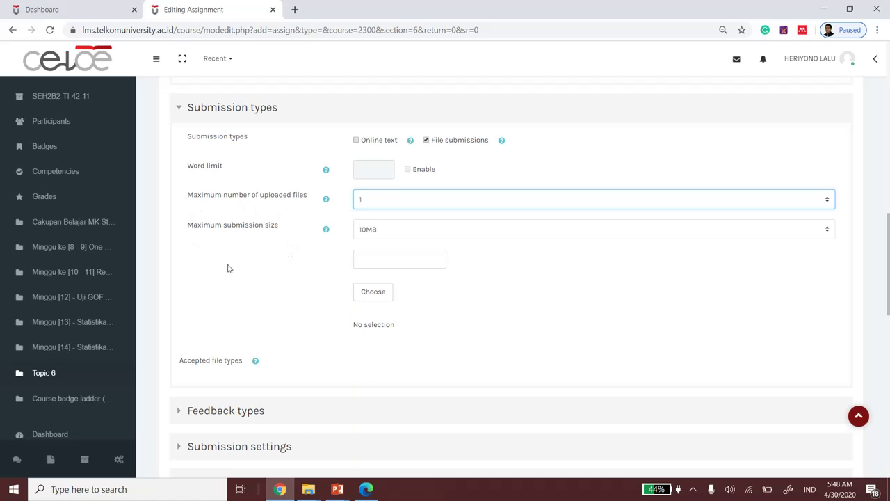
{"action": "left_click", "coordinate": [447, 229]}
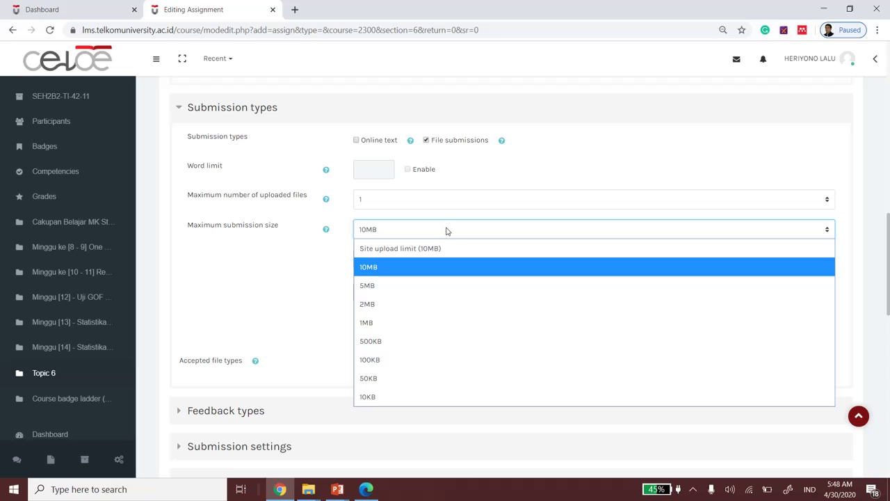
{"action": "left_click", "coordinate": [403, 270]}
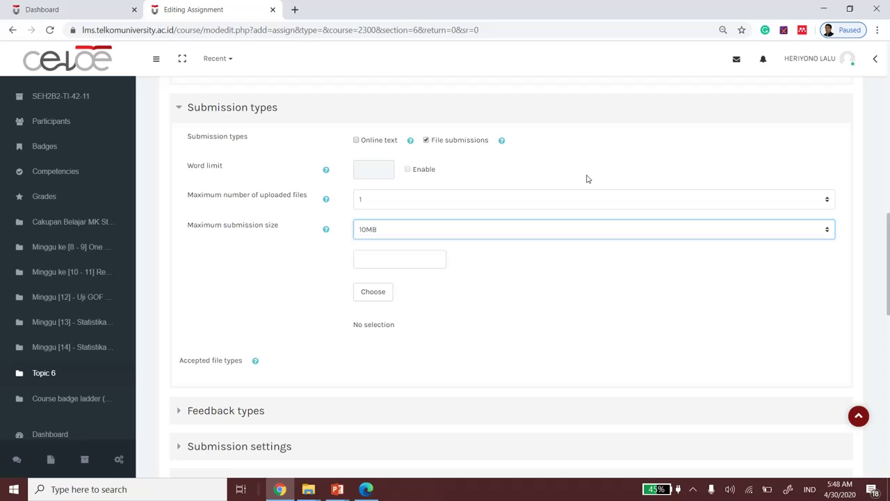
Switch the assignment's submission type from File submissions to Online text only.
{"action": "scroll", "coordinate": [587, 179], "scroll_direction": "up", "scroll_amount": 1}
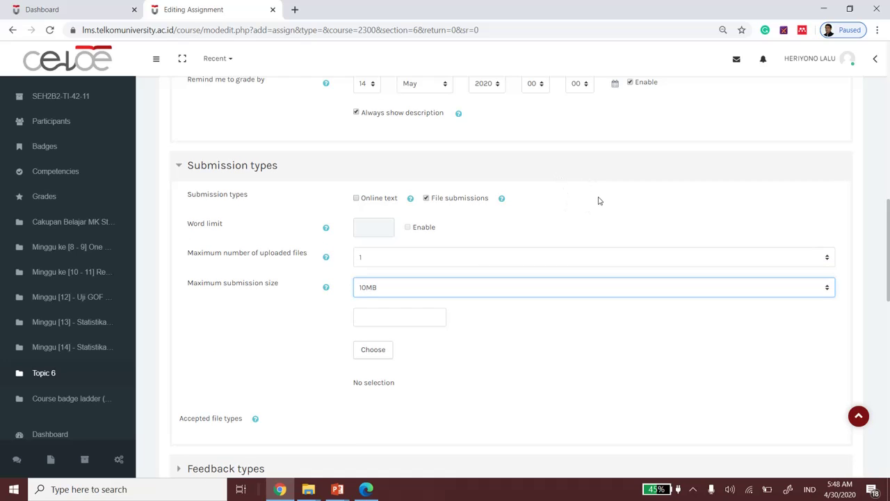
{"action": "left_click", "coordinate": [427, 199]}
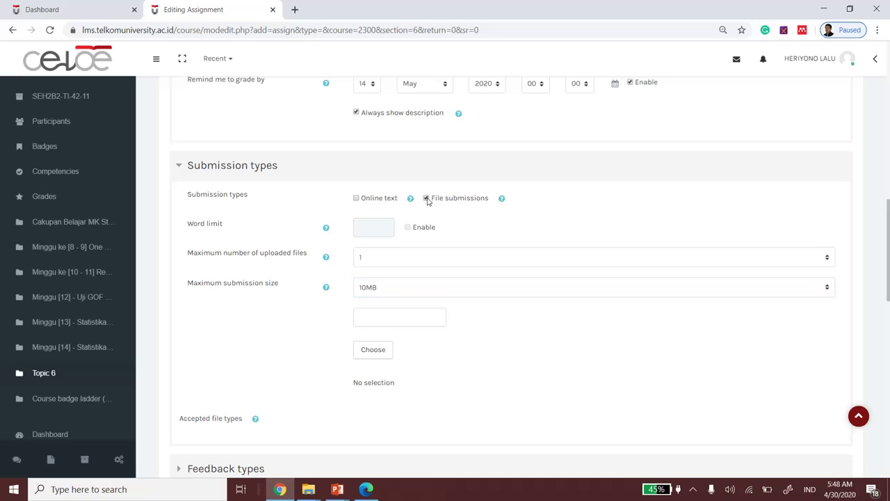
{"action": "left_click", "coordinate": [356, 198]}
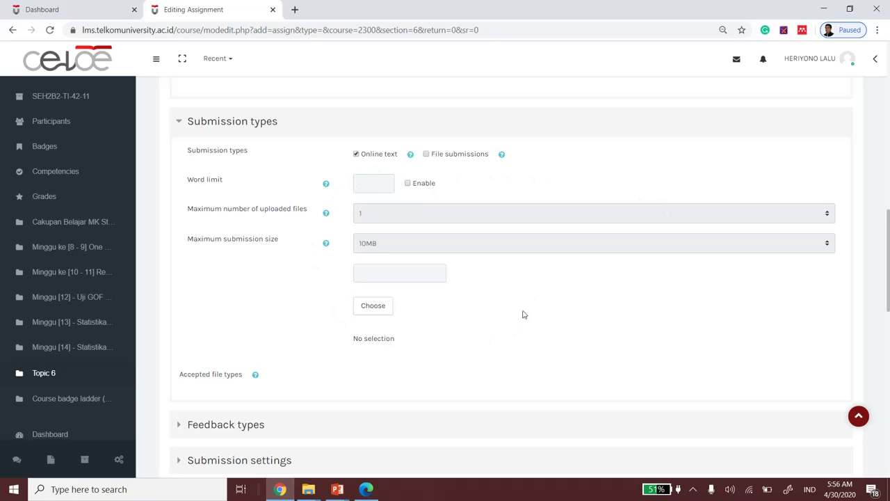
Set the assignment's completion tracking to "Show activity as complete when conditions are met" in the activity completion settings.
{"action": "scroll", "coordinate": [541, 280], "scroll_direction": "down", "scroll_amount": 6}
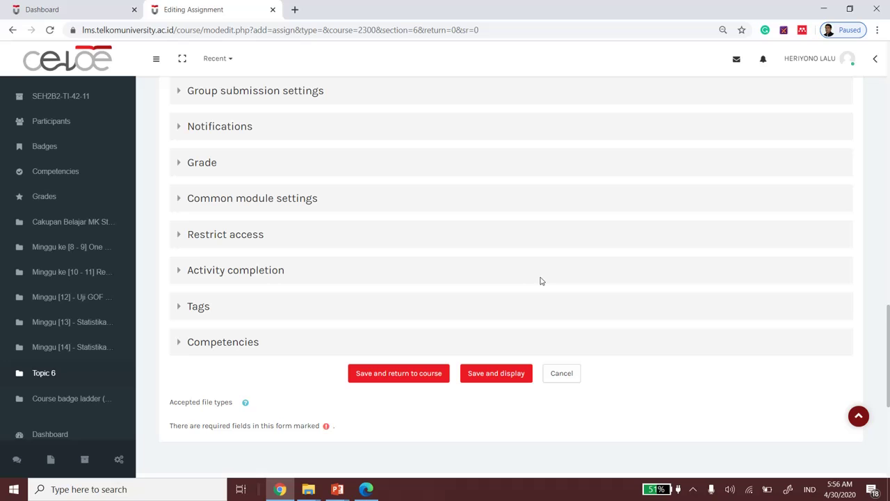
{"action": "left_click", "coordinate": [263, 271]}
{"action": "scroll", "coordinate": [316, 314], "scroll_direction": "down", "scroll_amount": 2}
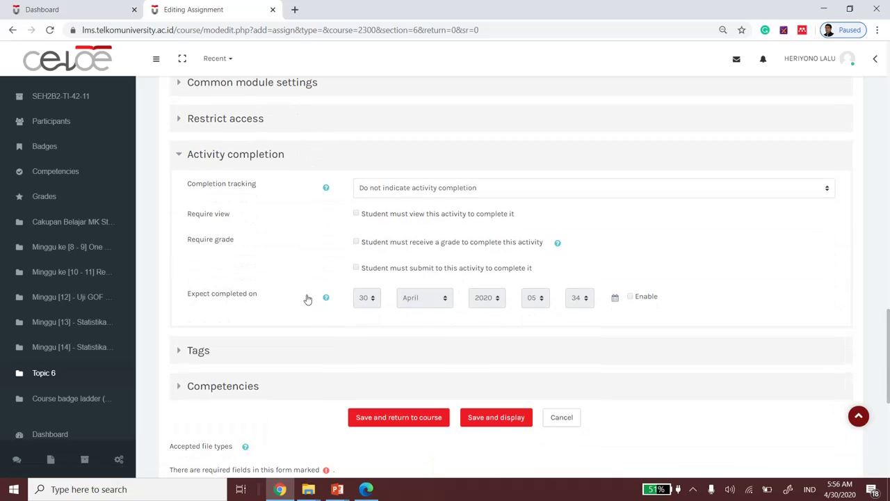
{"action": "left_click", "coordinate": [526, 193]}
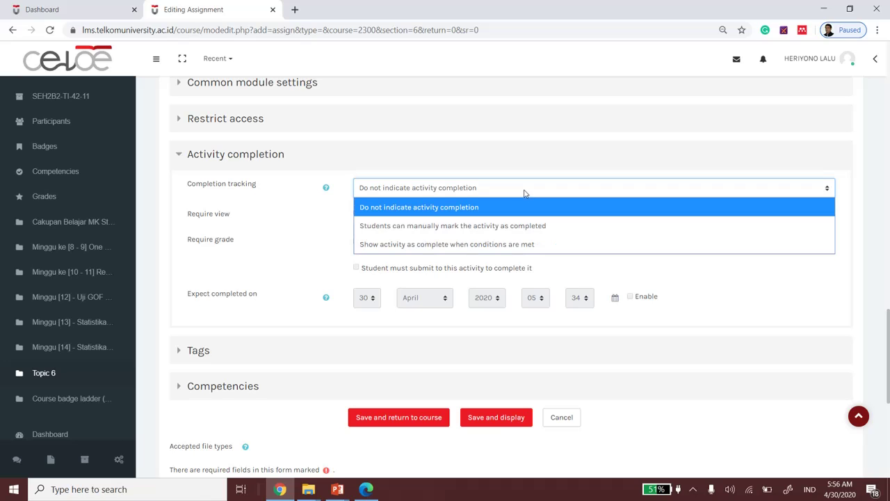
{"action": "left_click", "coordinate": [452, 246]}
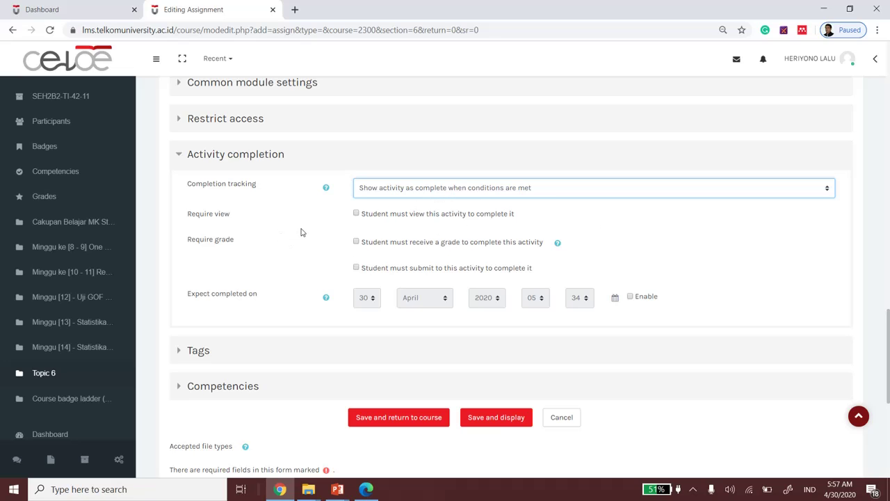
Try the view requirement and the grade requirement for activity completion, and leave both cleared.
{"action": "left_click", "coordinate": [356, 214]}
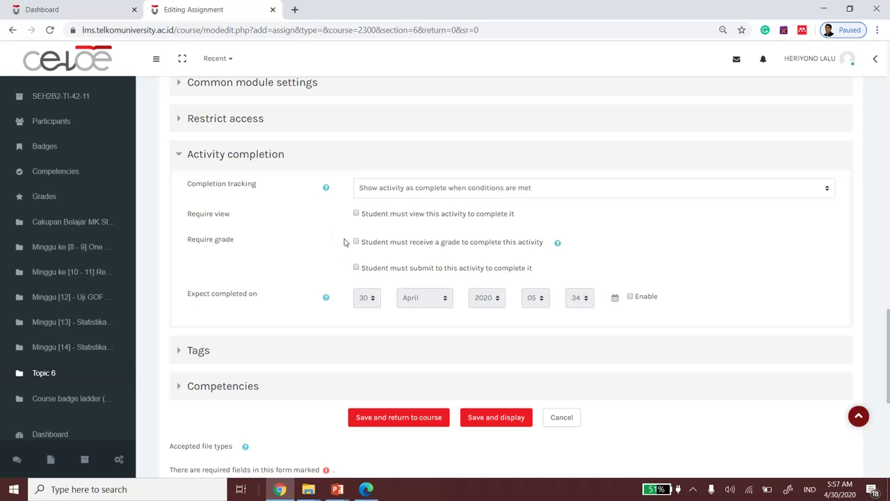
{"action": "left_click", "coordinate": [355, 242]}
{"action": "left_click", "coordinate": [356, 242]}
Require students to submit to this activity to complete it, and enable the expected completion date.
{"action": "left_click", "coordinate": [356, 268]}
{"action": "scroll", "coordinate": [700, 250], "scroll_direction": "down", "scroll_amount": 1}
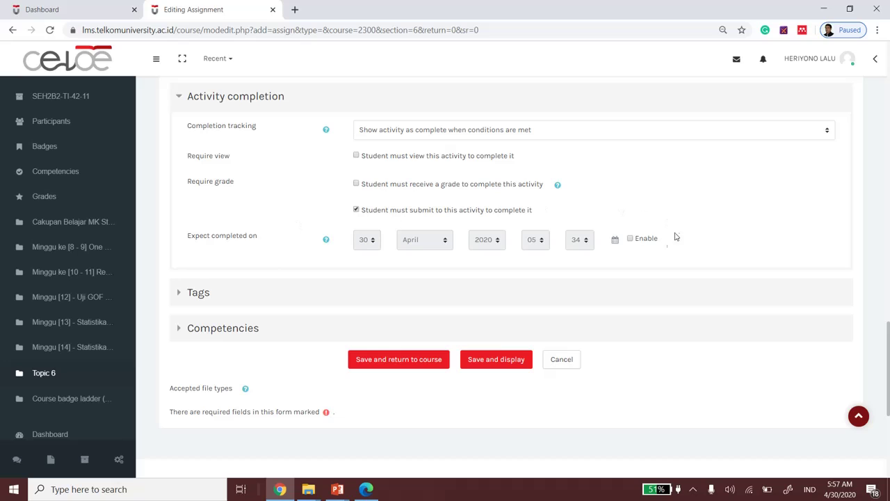
{"action": "left_click", "coordinate": [631, 238]}
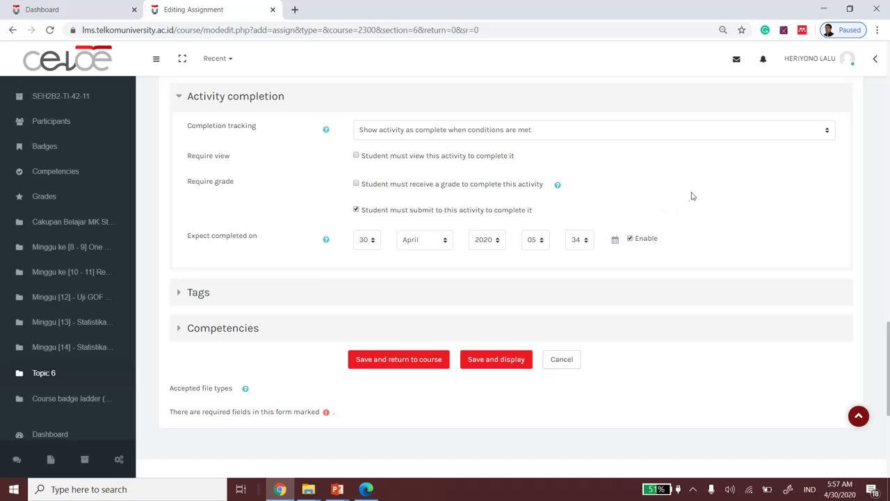